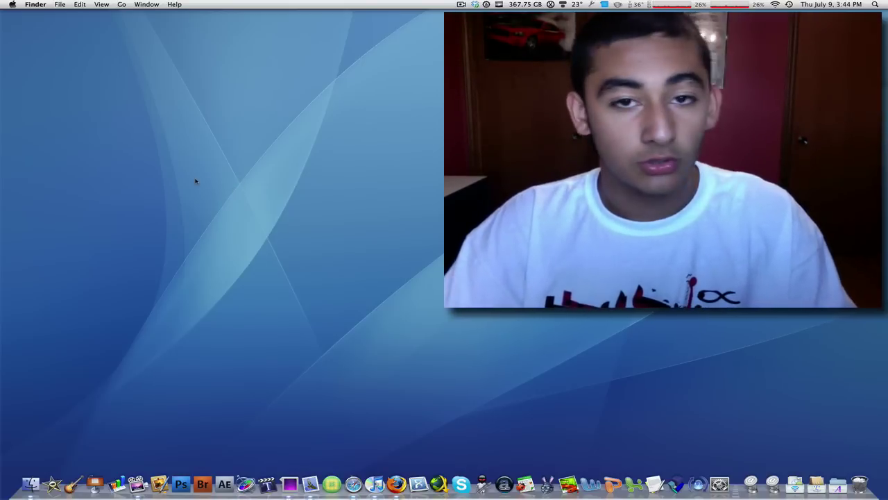
Step: Launch GarageBand and create a new Piano project named 'My Song' on the Desktop
{"action": "left_click", "coordinate": [72, 483]}
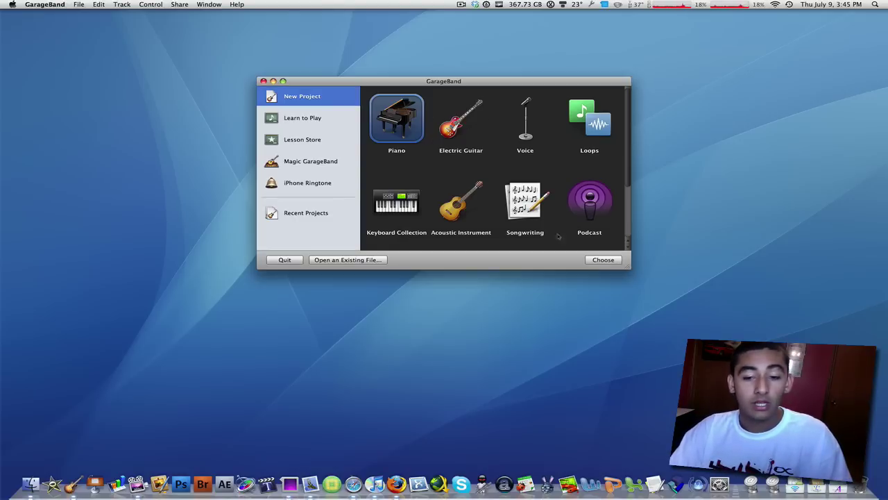
{"action": "left_click", "coordinate": [615, 260]}
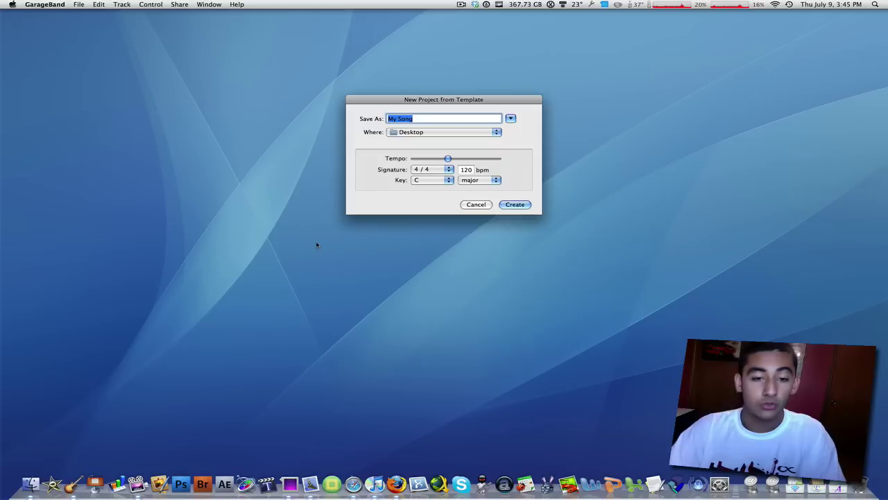
{"action": "left_click", "coordinate": [507, 206]}
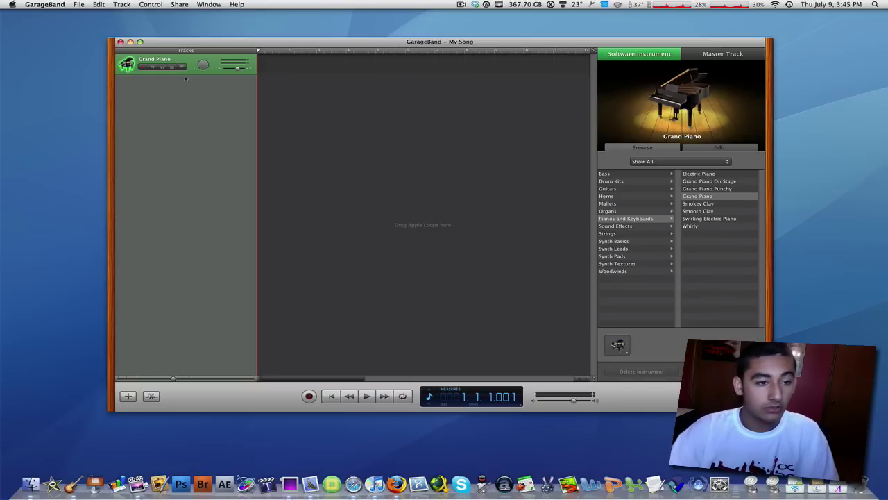
Step: Delete the Grand Piano track and drag the Urban 'Fireside' loop into the timeline
{"action": "key", "text": "super+BackSpace"}
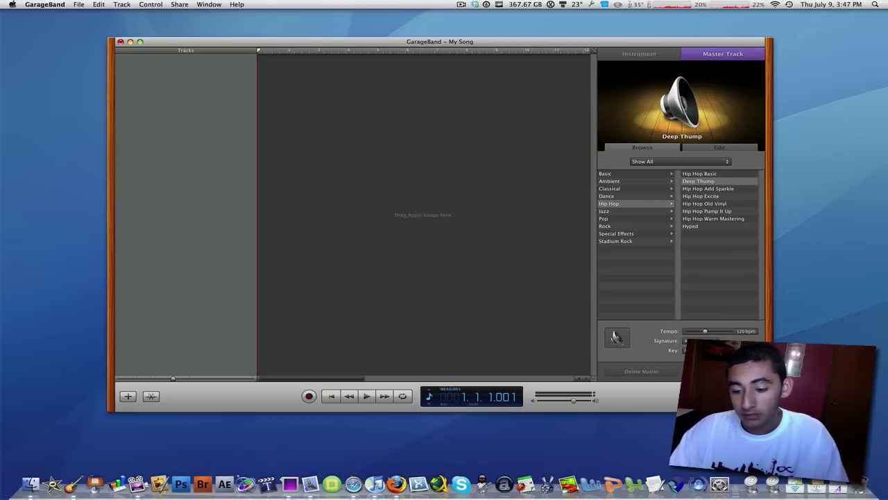
{"action": "key", "text": "super+r"}
{"action": "key", "text": "super+l"}
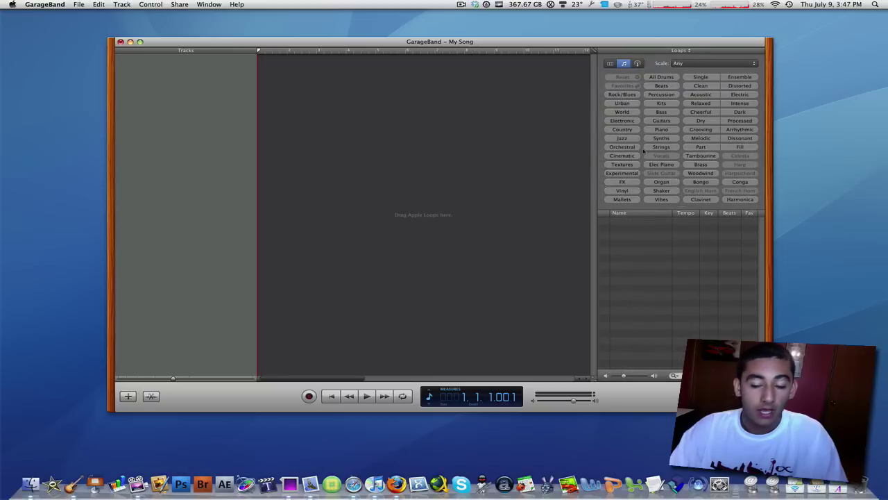
{"action": "left_click", "coordinate": [624, 105]}
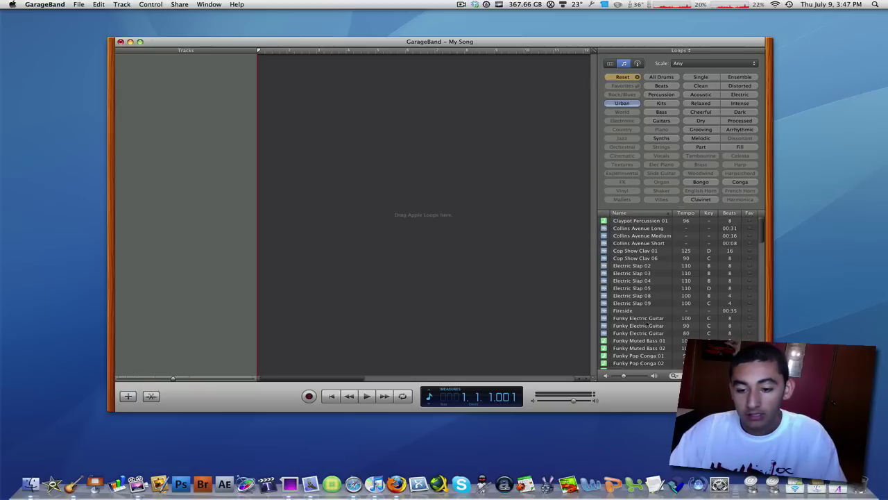
{"action": "left_click_drag", "start_coordinate": [642, 310], "coordinate": [257, 92]}
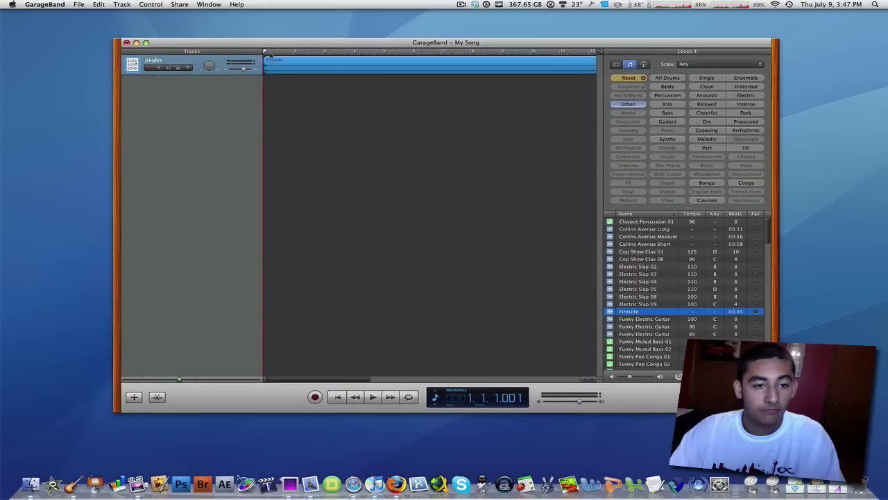
Step: Play the Fireside loop, stop it, and zoom the timeline out to show the whole loop
{"action": "key", "text": "space"}
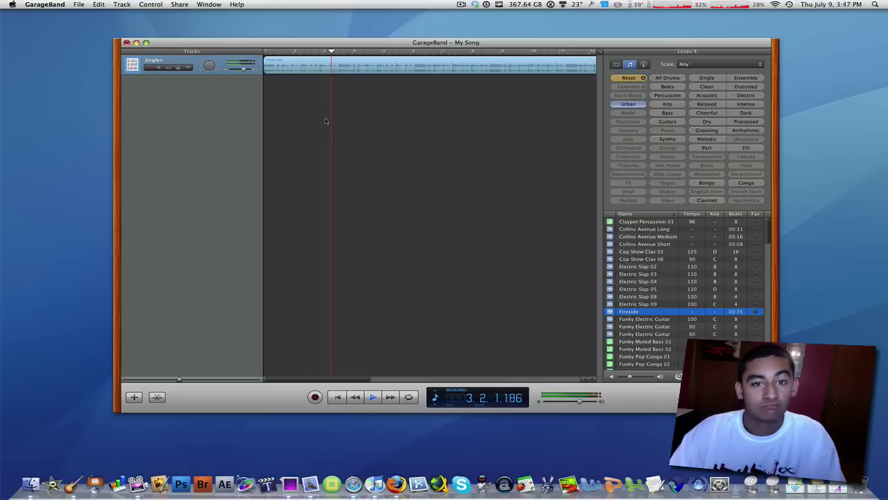
{"action": "key", "text": "space"}
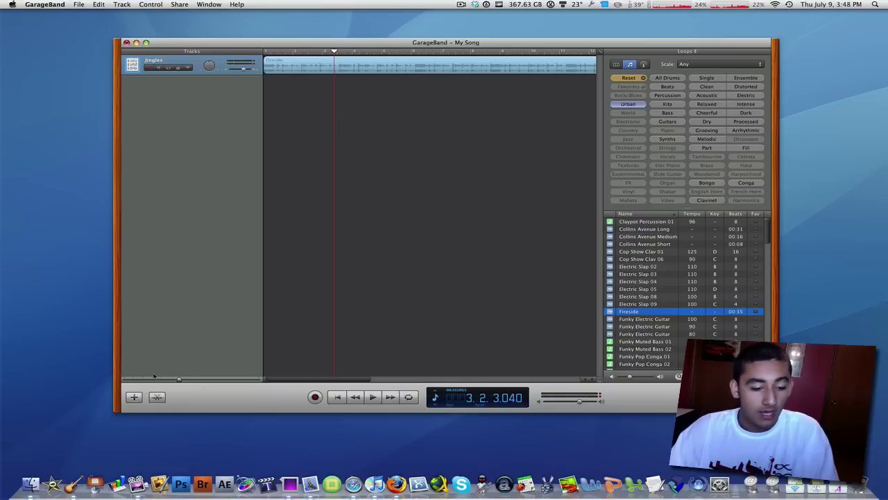
{"action": "left_click_drag", "start_coordinate": [174, 380], "coordinate": [161, 381]}
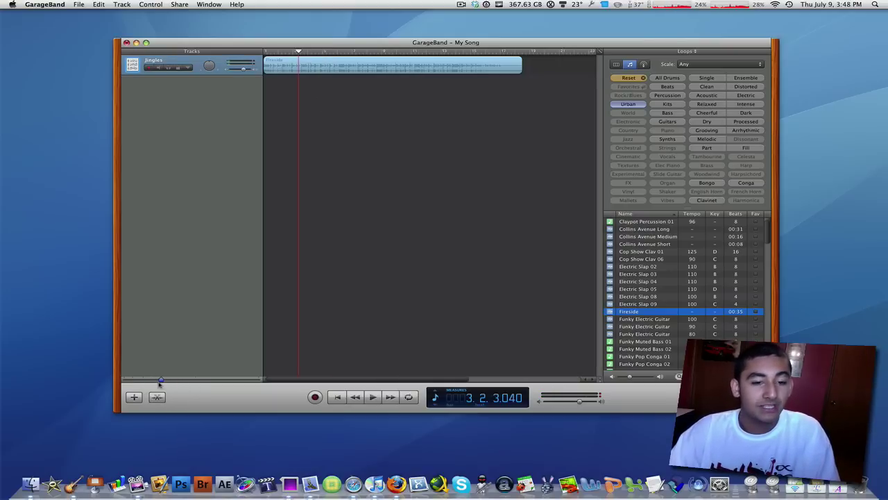
Step: Switch the LCD to Time and move the playhead to the loop's end, 34.687 seconds
{"action": "left_click", "coordinate": [301, 65]}
{"action": "left_click", "coordinate": [433, 403]}
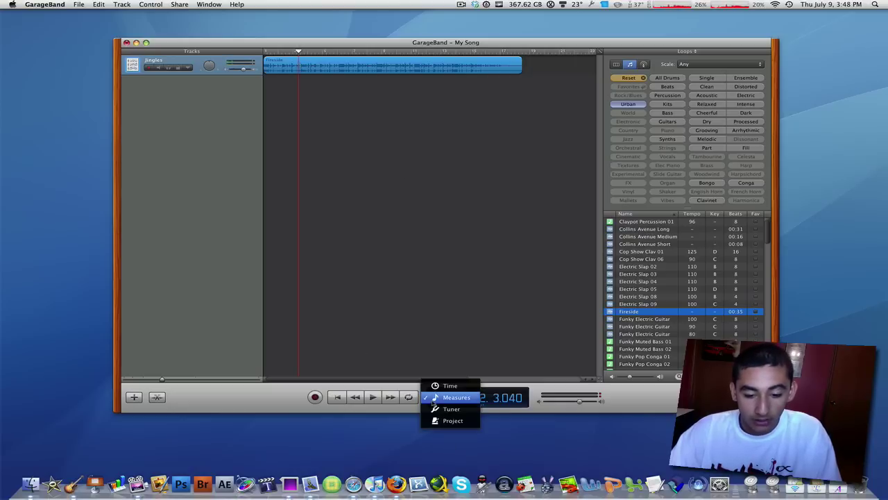
{"action": "left_click", "coordinate": [444, 384]}
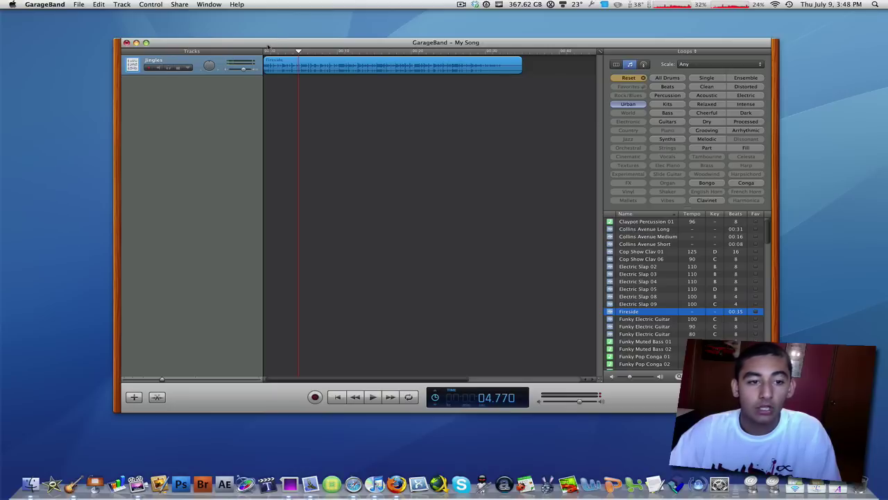
{"action": "left_click_drag", "start_coordinate": [333, 53], "coordinate": [520, 52]}
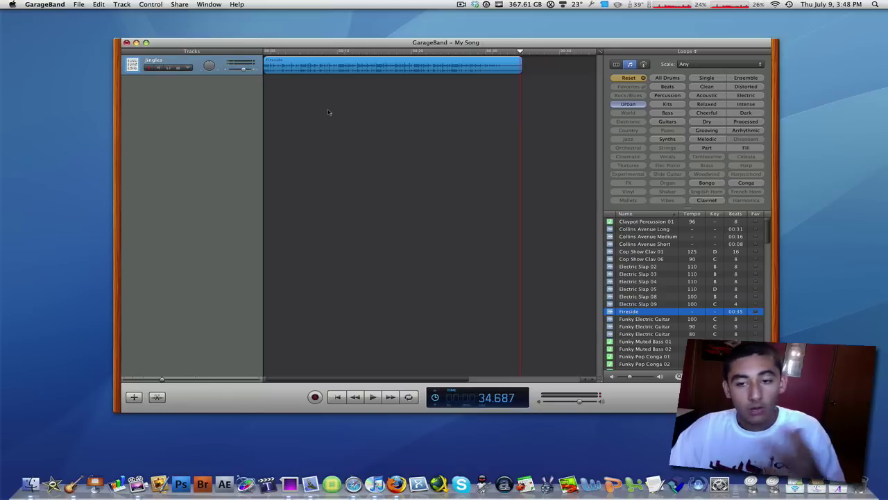
Step: Choose Share > Send Ringtone to iTunes and accept Adjust to enable a cycle region
{"action": "left_click", "coordinate": [182, 5]}
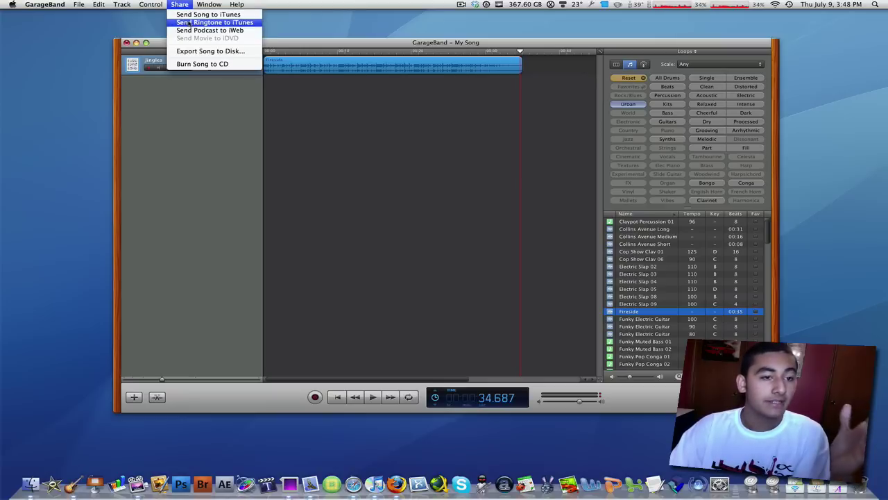
{"action": "left_click", "coordinate": [189, 23]}
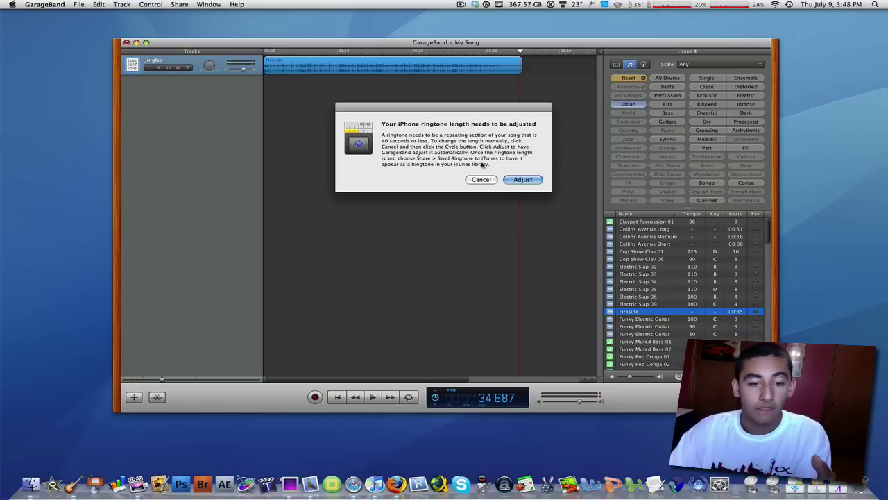
{"action": "left_click", "coordinate": [529, 182]}
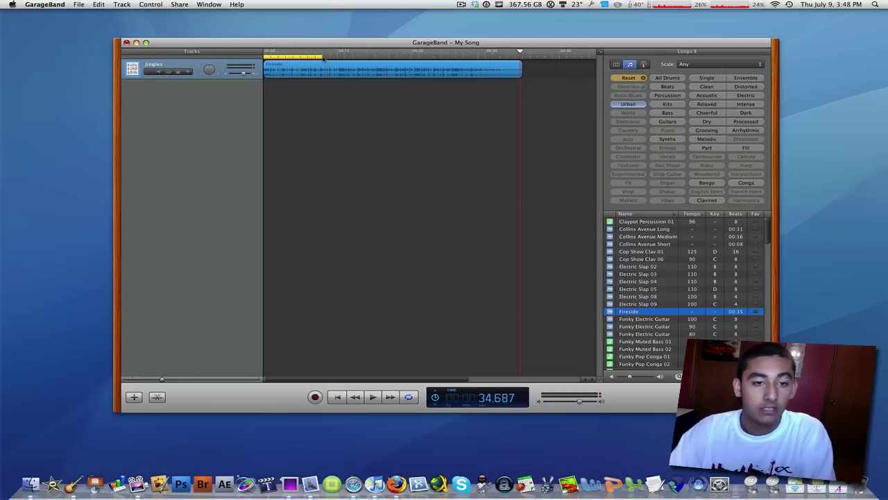
Step: Play to check the cycle, then stretch the cycle region to the Fireside loop's end
{"action": "key", "text": "space"}
{"action": "scroll", "coordinate": [395, 379], "scroll_direction": "right", "scroll_amount": 5}
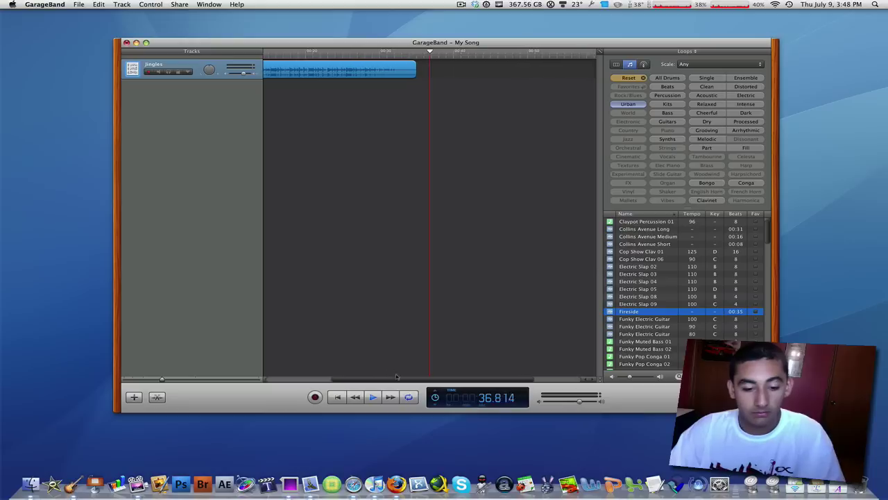
{"action": "key", "text": "space"}
{"action": "scroll", "coordinate": [395, 379], "scroll_direction": "left", "scroll_amount": 5}
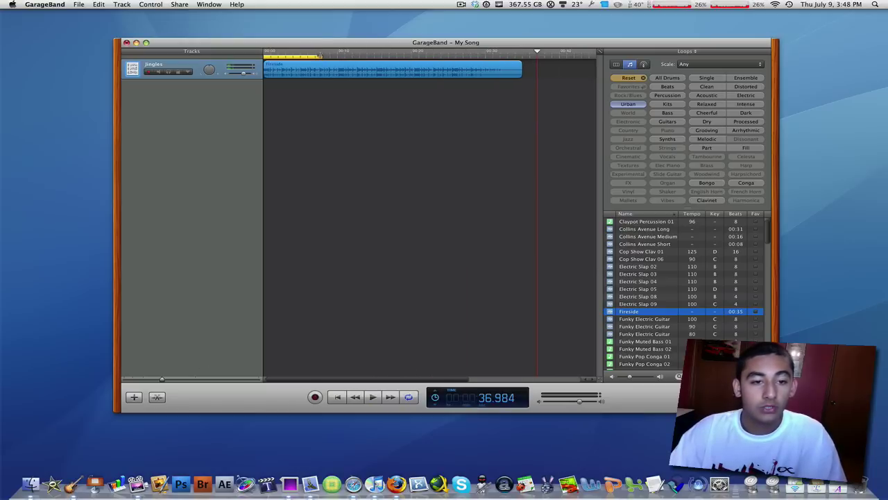
{"action": "left_click_drag", "start_coordinate": [319, 56], "coordinate": [523, 62]}
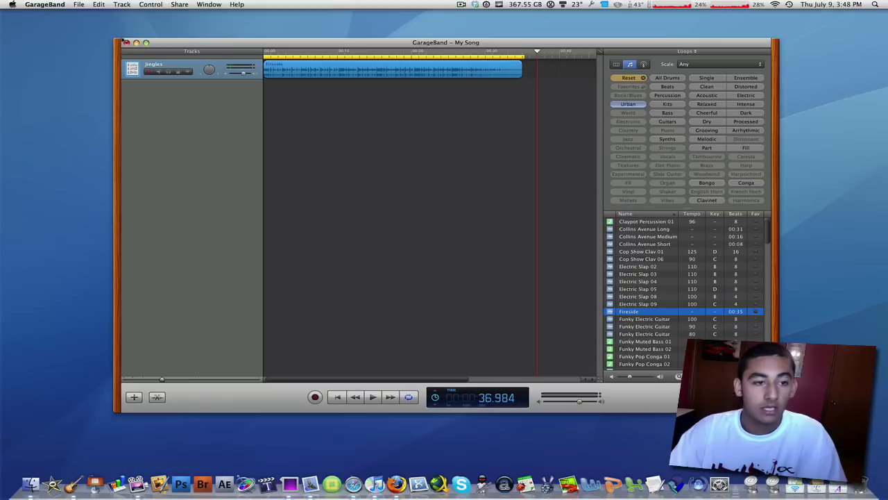
Step: Send the 0:35 'My Song' ringtone to iTunes, preview it louder, pause, and hide iTunes
{"action": "left_click", "coordinate": [179, 4]}
{"action": "left_click", "coordinate": [208, 27]}
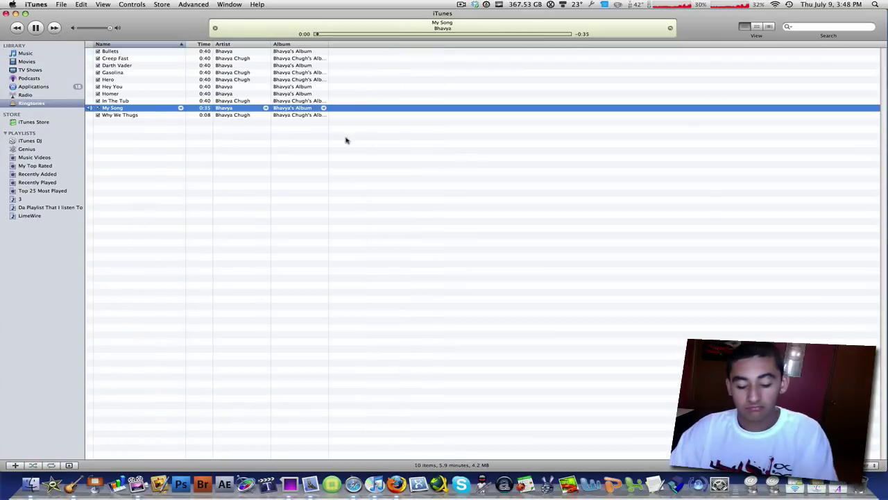
{"action": "key", "text": "XF86AudioLowerVolume"}
{"action": "key", "text": "XF86AudioRaiseVolume"}
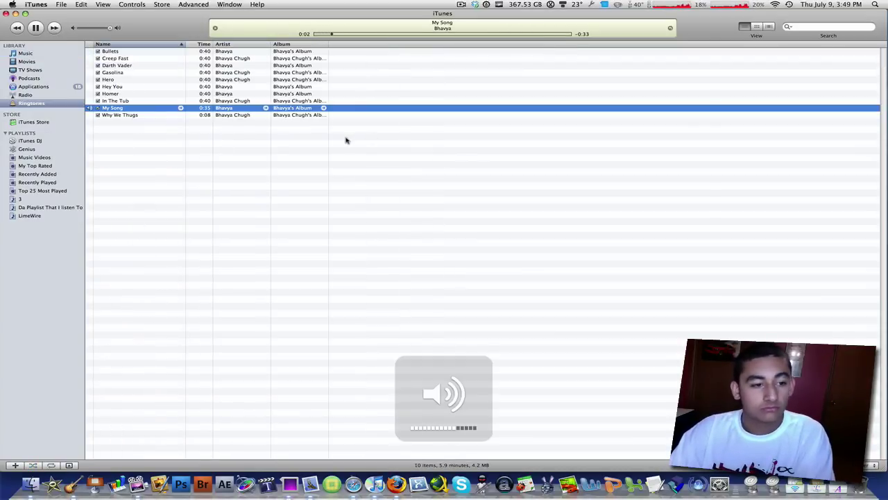
{"action": "key", "text": "space"}
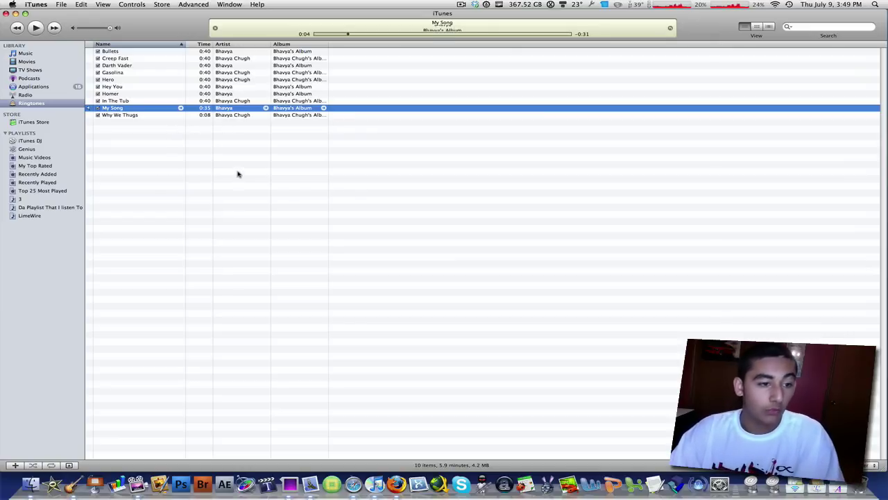
{"action": "key", "text": "super+w"}
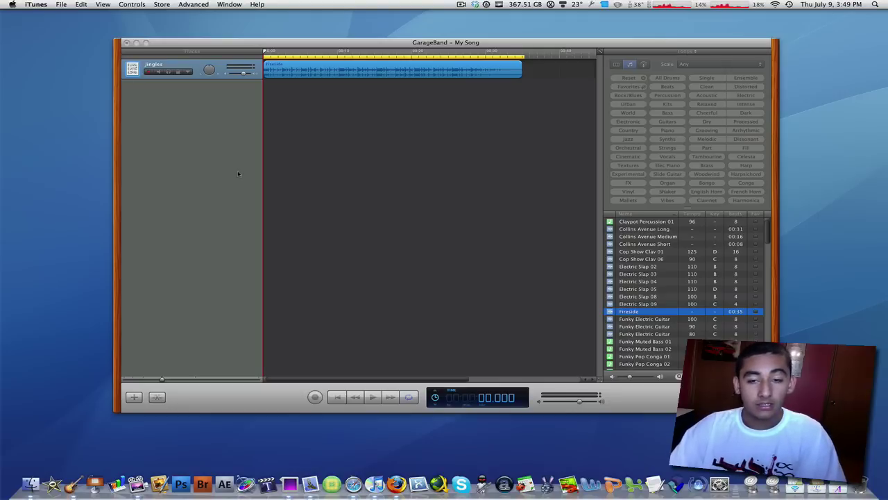
Step: Play the song and extend the cycle region past the loop's end, zooming out and deselecting the region
{"action": "left_click", "coordinate": [524, 58]}
{"action": "key", "text": "space"}
{"action": "left_click_drag", "start_coordinate": [524, 56], "coordinate": [576, 54]}
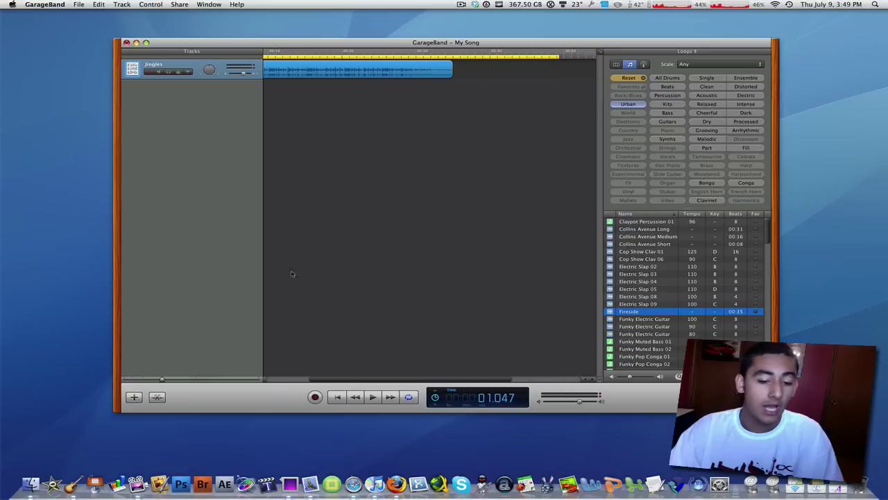
{"action": "left_click_drag", "start_coordinate": [161, 379], "coordinate": [149, 380]}
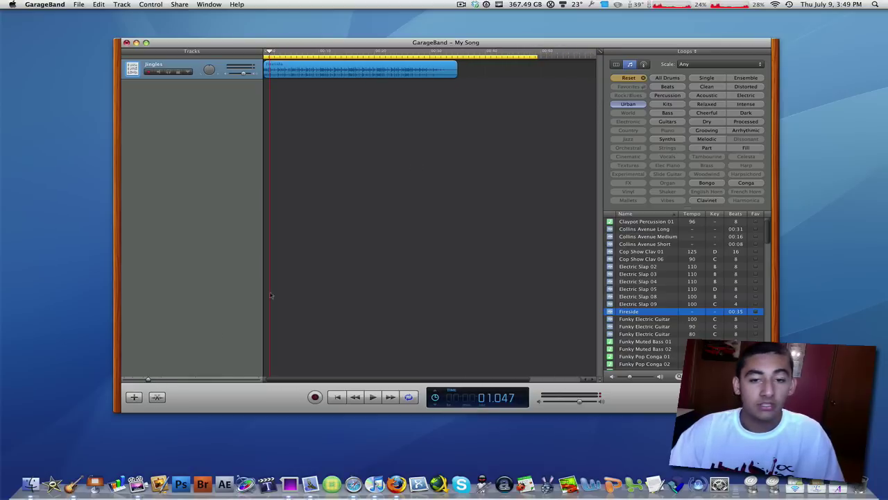
{"action": "left_click", "coordinate": [346, 252]}
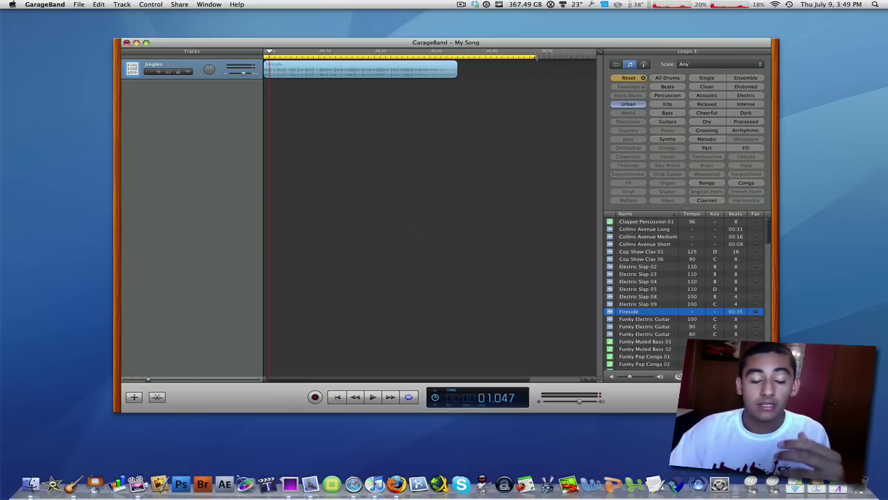
{"action": "mouse_move", "coordinate": [536, 57]}
{"action": "left_mouse_down"}
{"action": "mouse_move", "coordinate": [356, 58]}
{"action": "mouse_move", "coordinate": [544, 57]}
{"action": "left_mouse_up"}
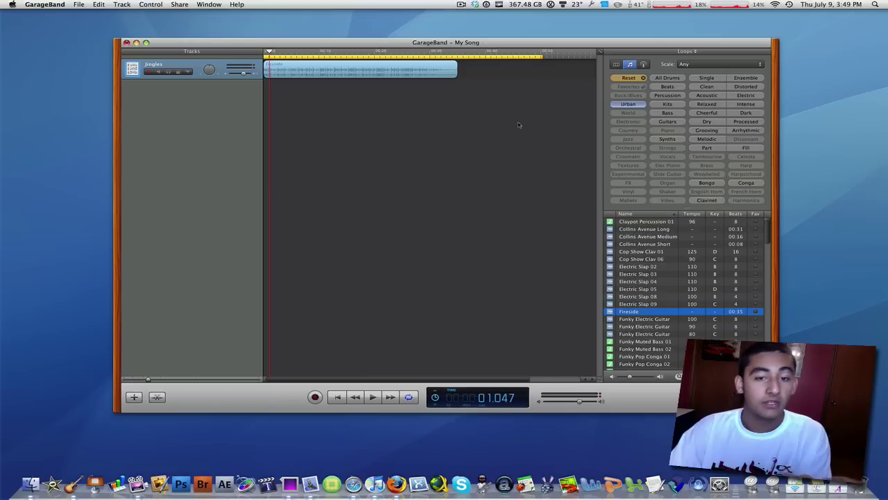
Step: Open and dismiss the Share menu, then hide GarageBand to reveal the desktop
{"action": "left_click", "coordinate": [179, 4]}
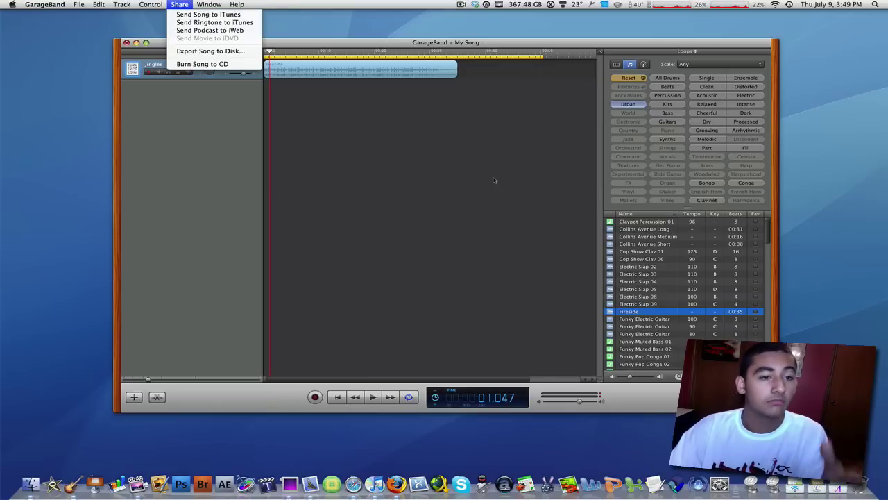
{"action": "left_click", "coordinate": [457, 187]}
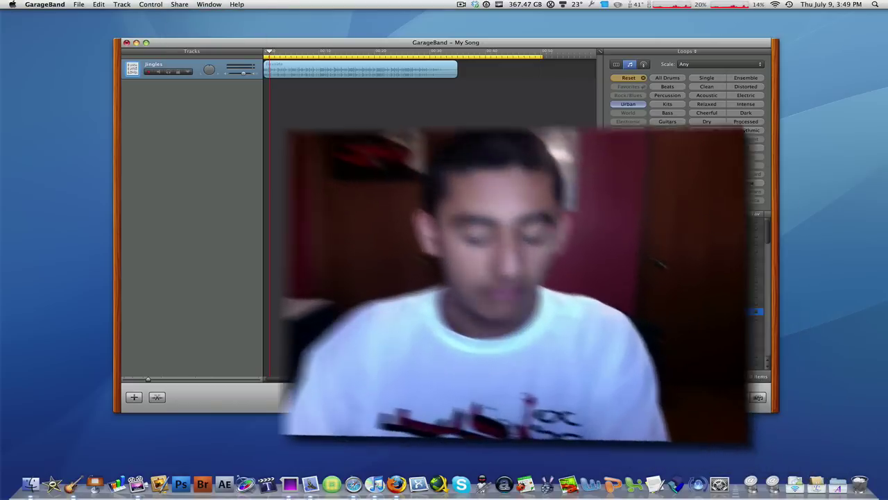
{"action": "key", "text": "super+q"}
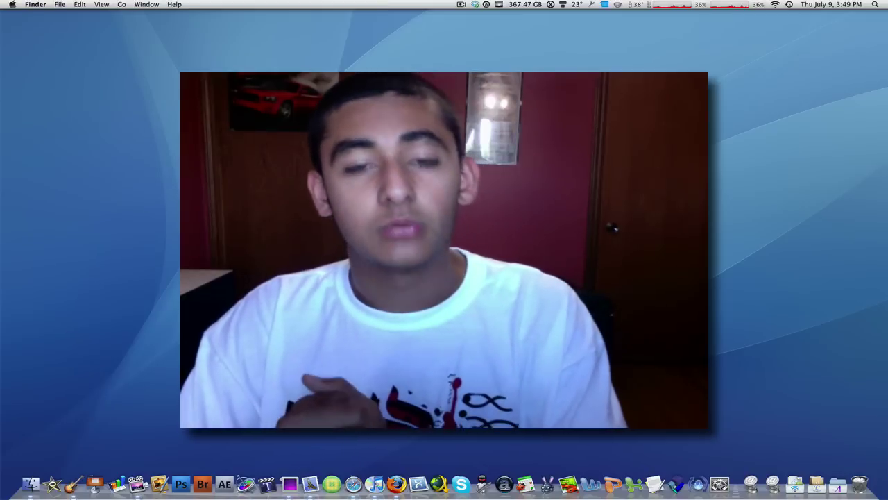